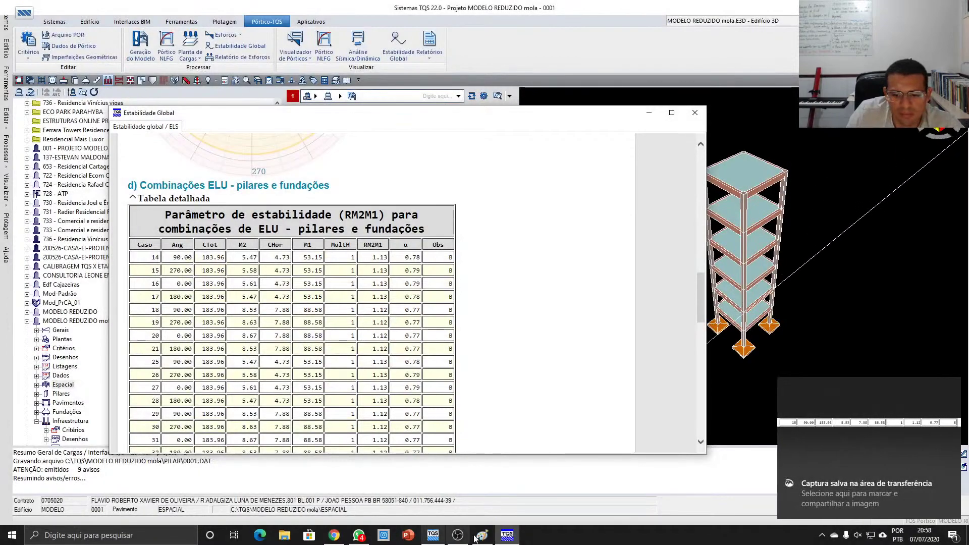
Step: In Paint, paste the captured case 18 row below the Interação solo-estrutura heading and move the heading down closer to the row
click(482, 535)
key(ctrl+v)
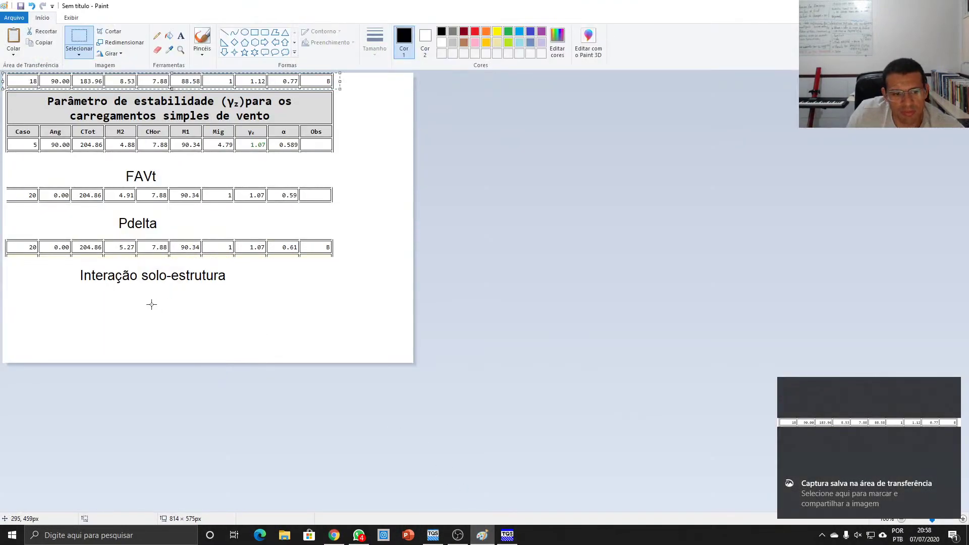
drag(316, 85, 313, 303)
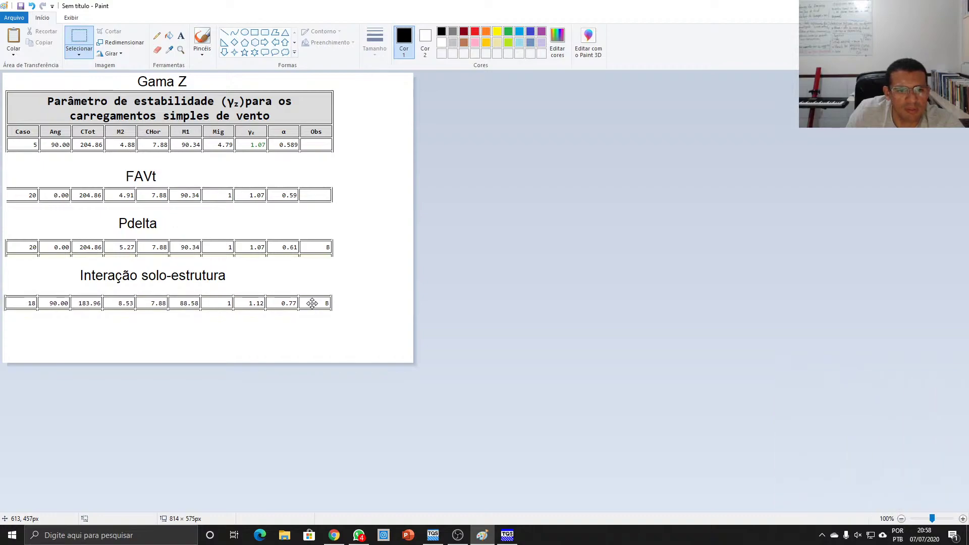
click(361, 301)
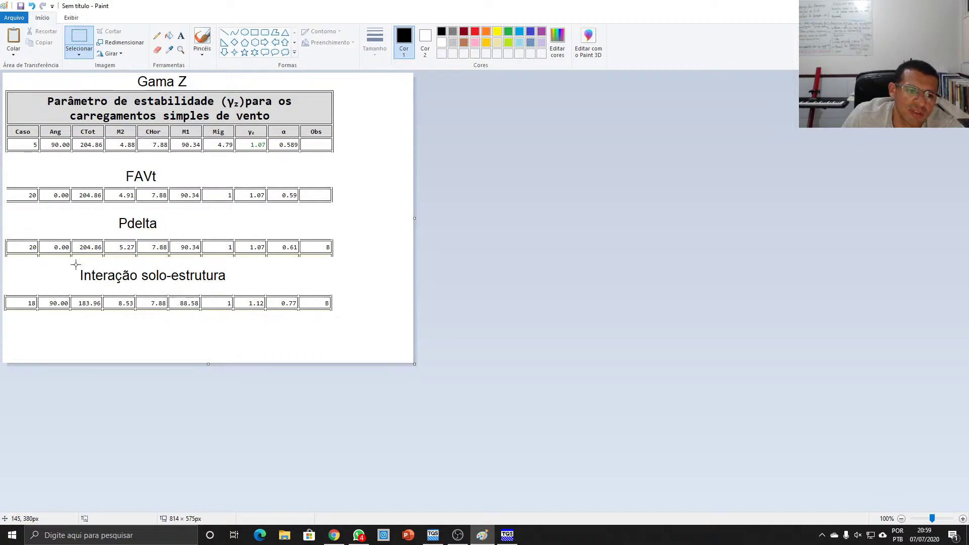
drag(75, 264, 218, 285)
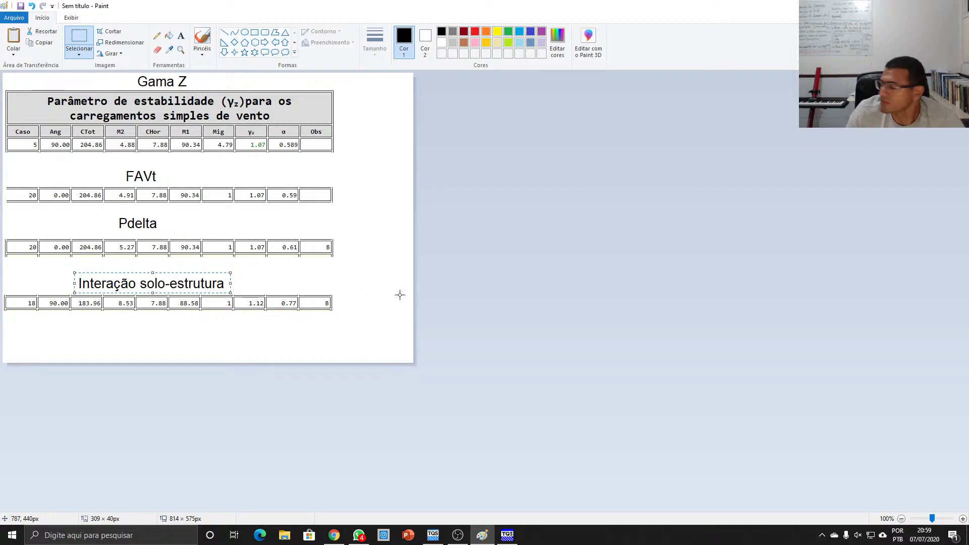
click(382, 286)
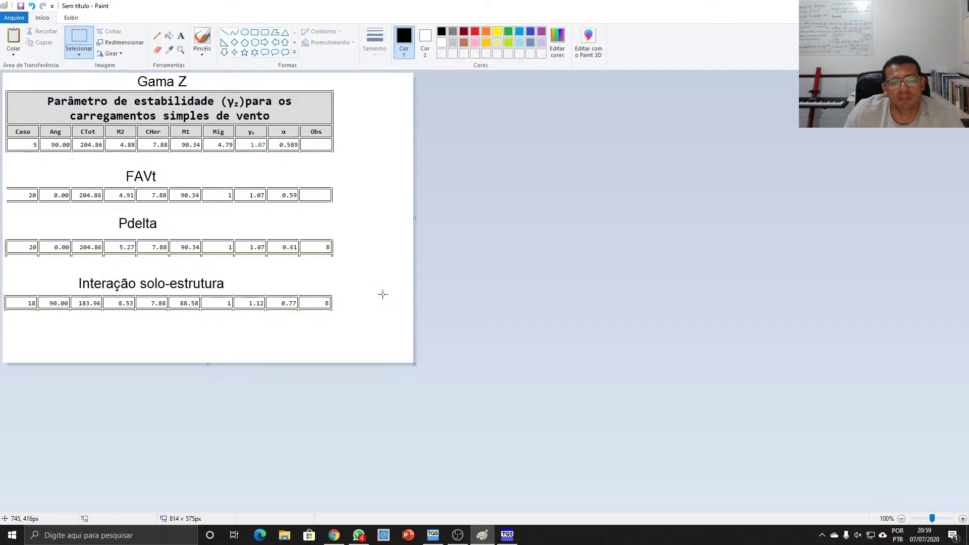
Step: Close the Estabilidade Global report and inspect the 3D model of MODELO REDUZIDO mola in TQS
click(507, 535)
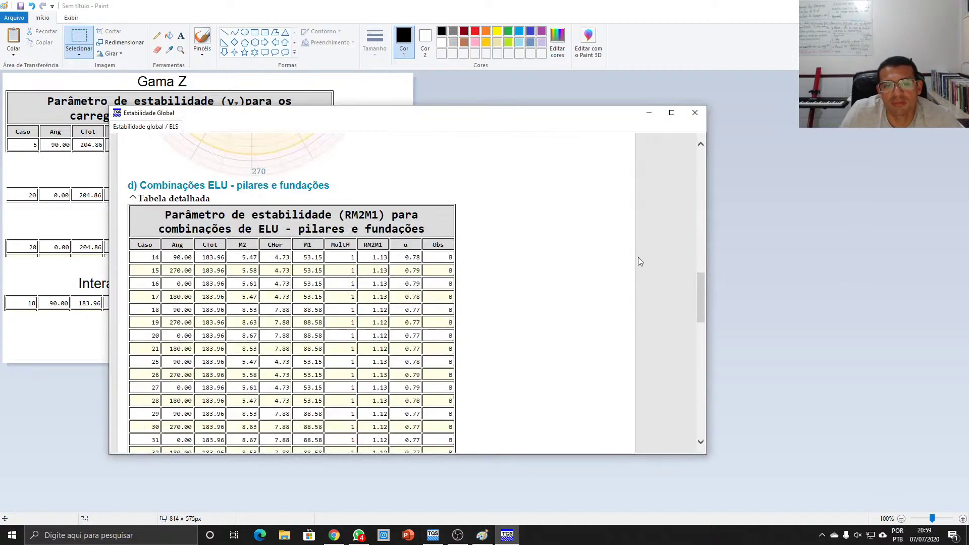
click(695, 113)
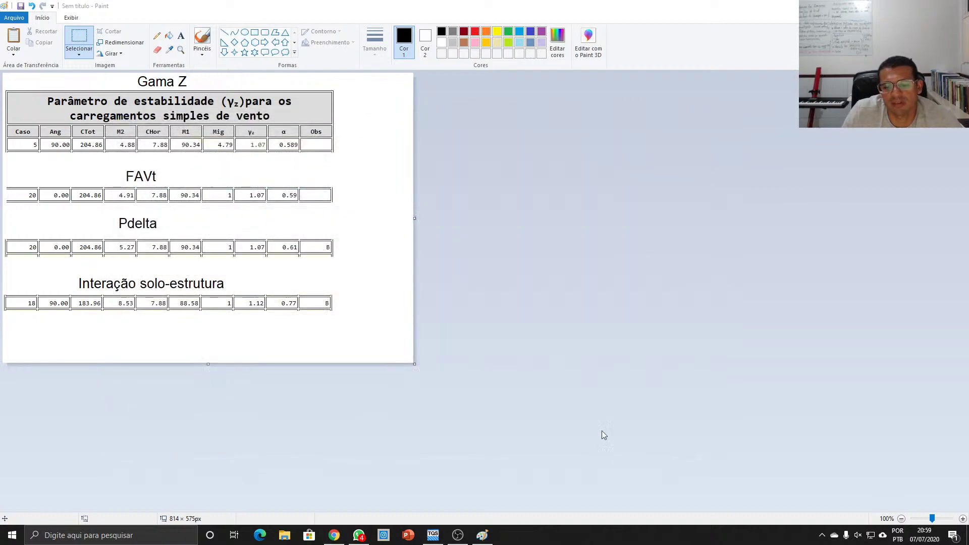
click(432, 536)
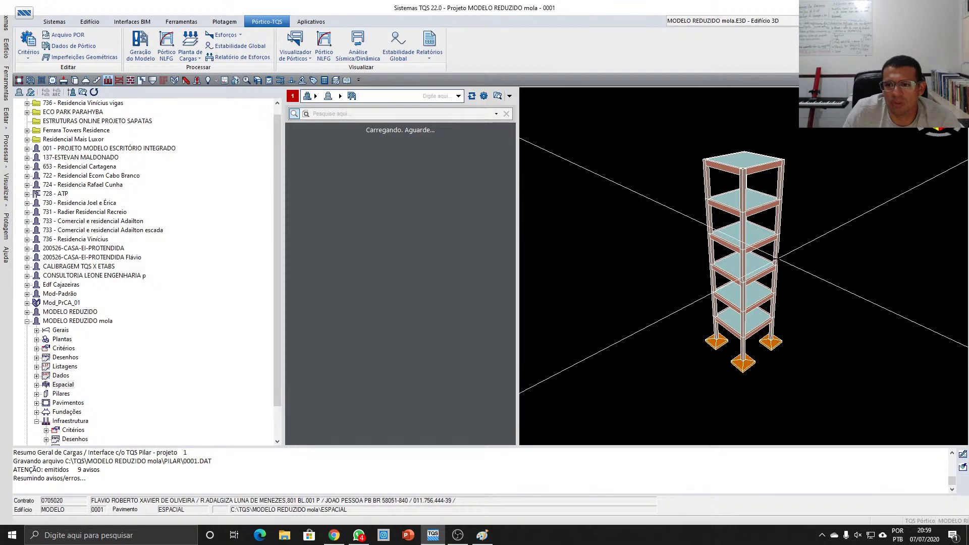
scroll(724, 333, up, 3)
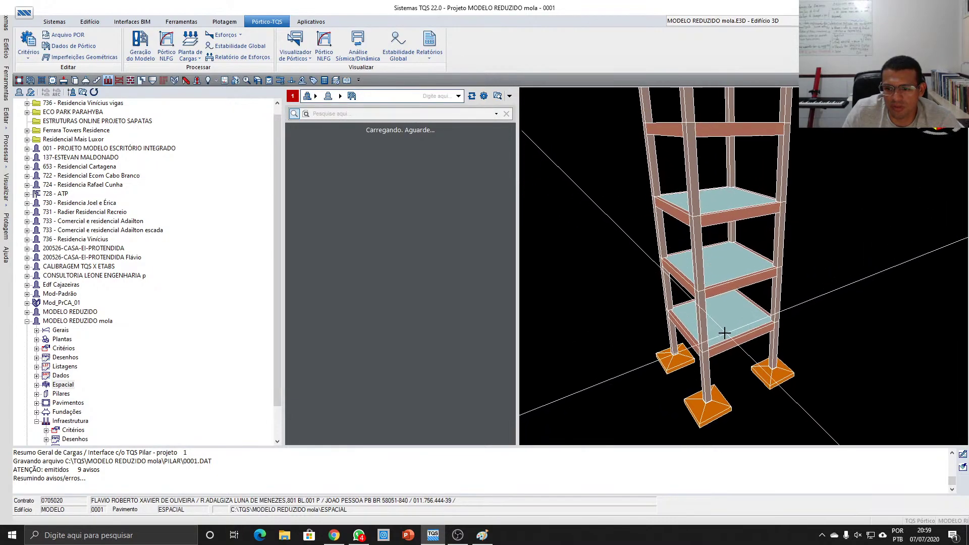
scroll(724, 333, down, 5)
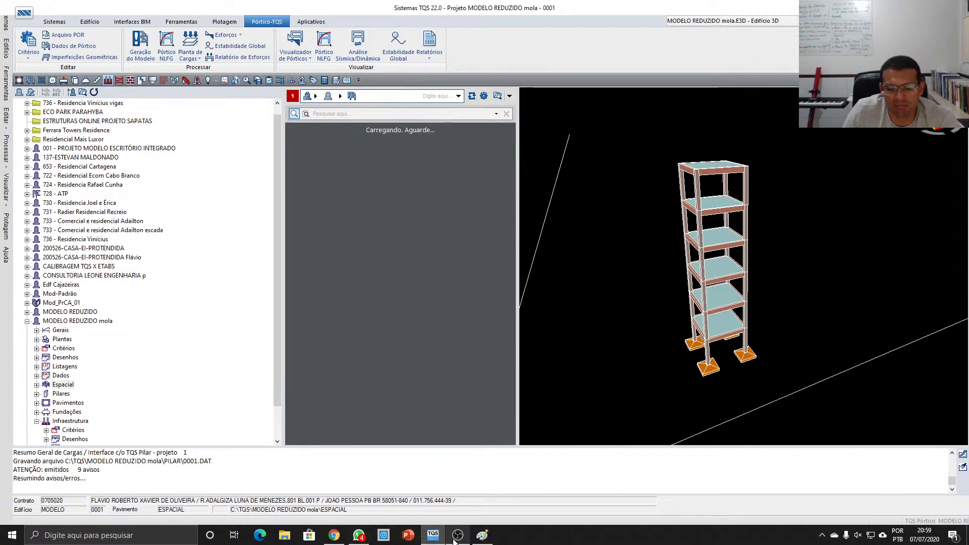
Step: Switch to the Canva course handout in Chrome and review it from the chapter III calculations back to the cover and index
click(482, 536)
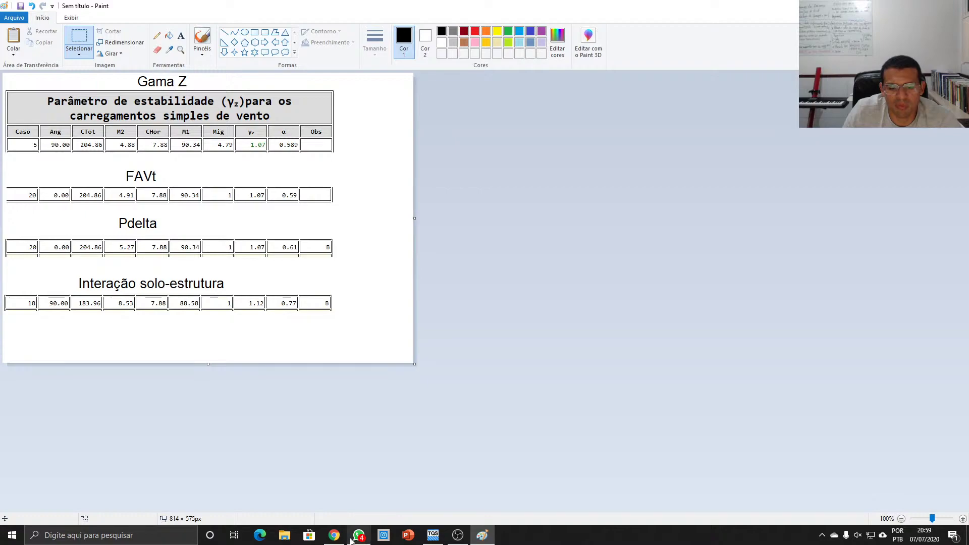
click(334, 536)
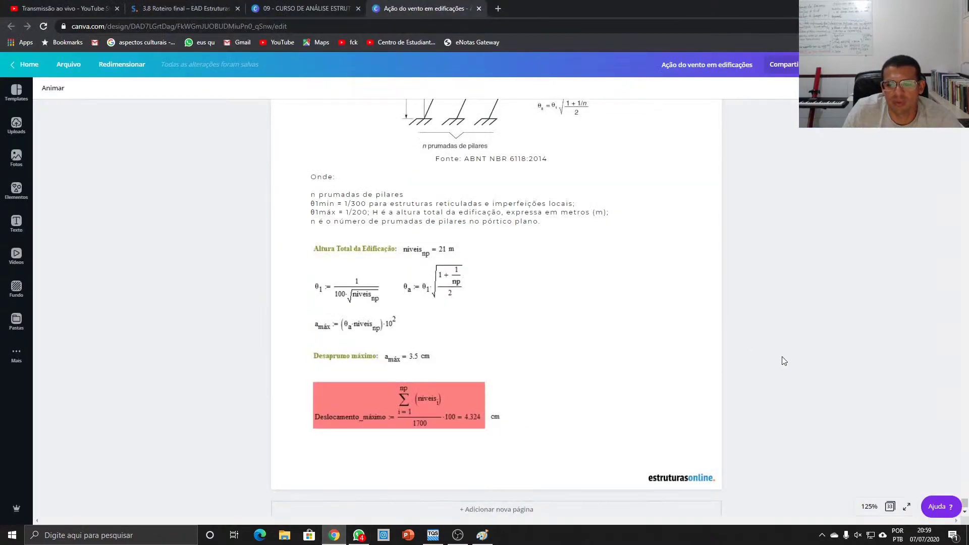
scroll(783, 361, down, 1)
scroll(822, 355, up, 8)
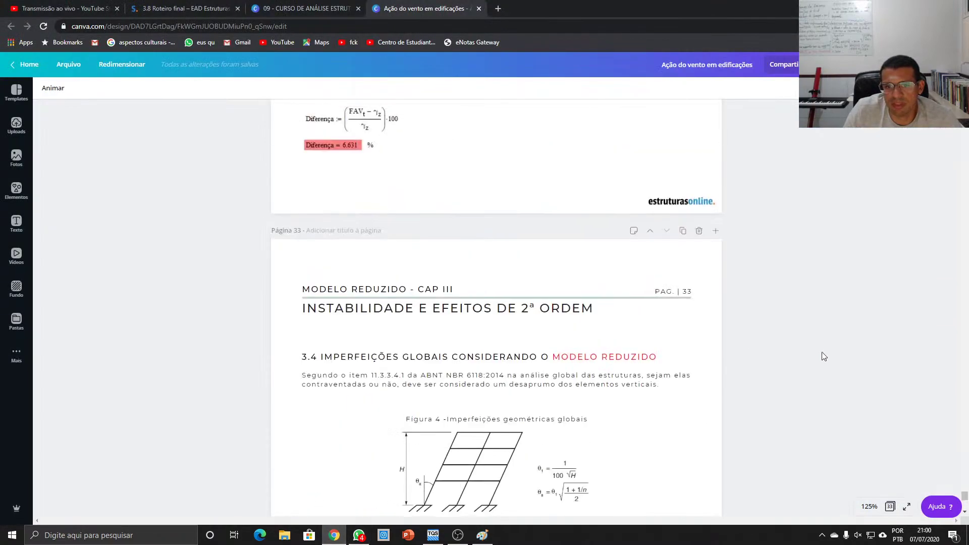
scroll(824, 356, up, 14)
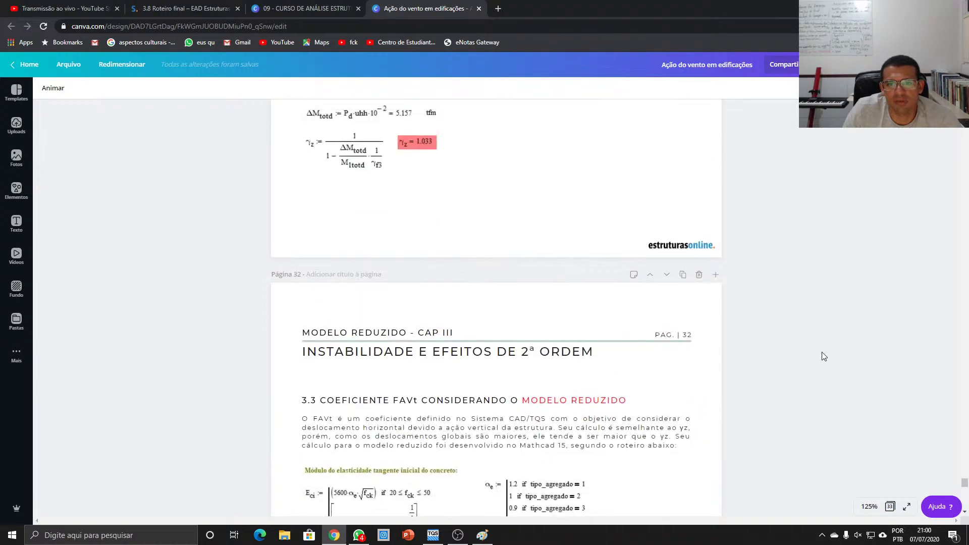
scroll(823, 356, up, 14)
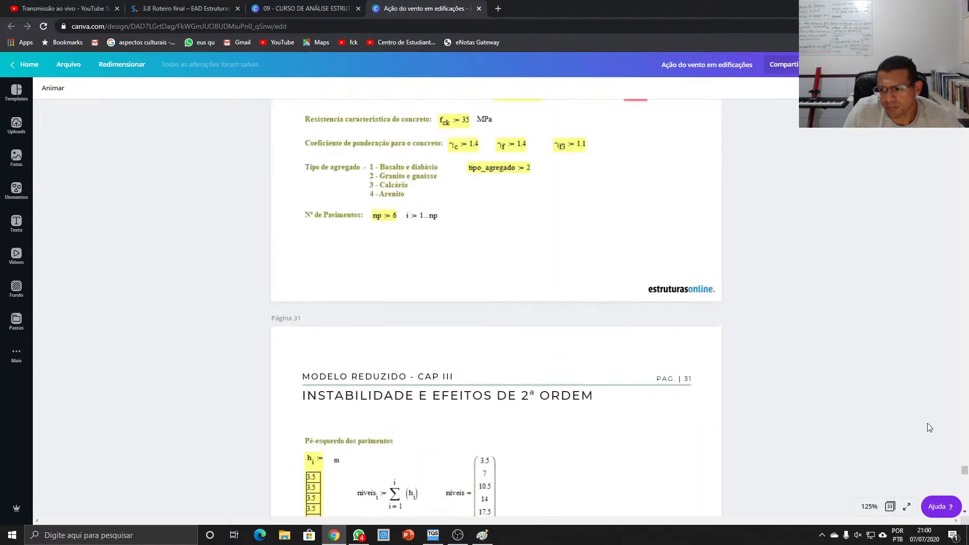
drag(964, 471, 943, 91)
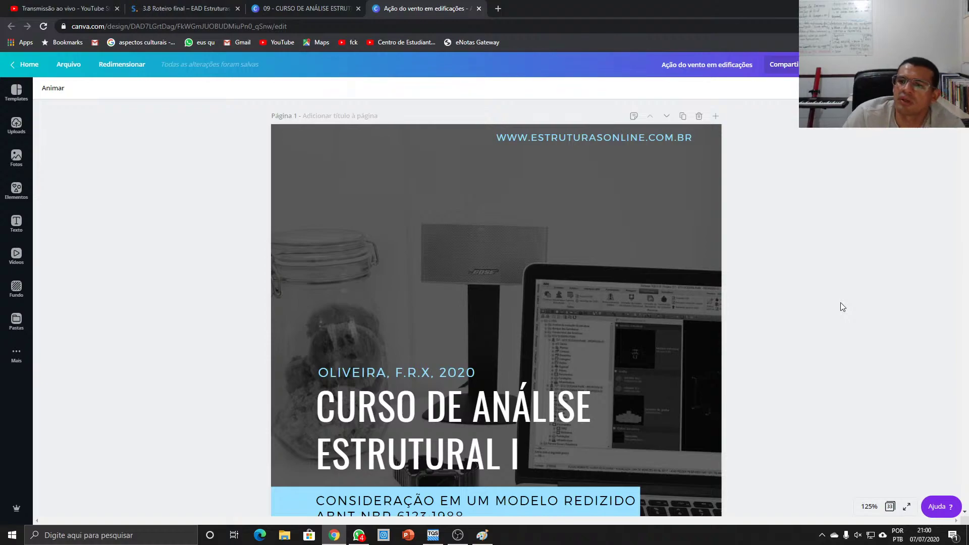
scroll(864, 333, down, 12)
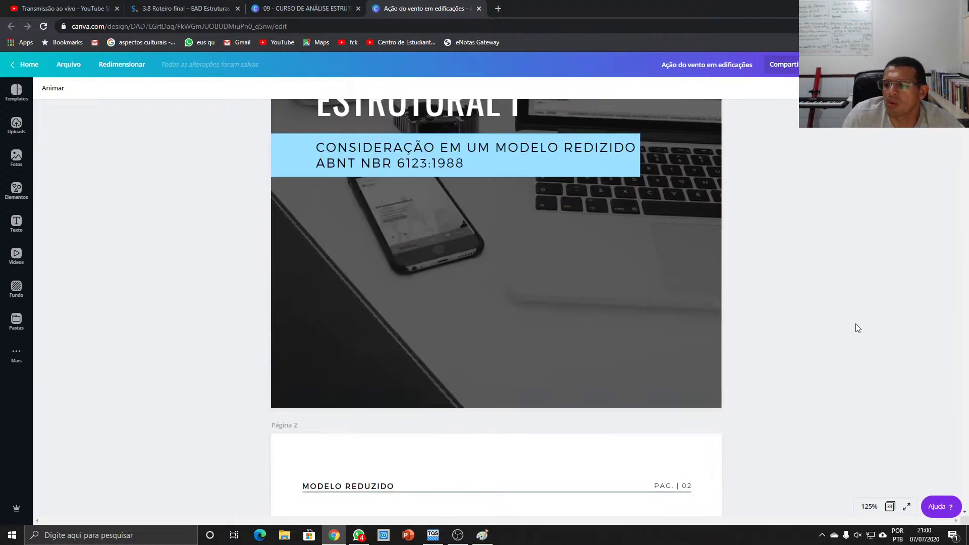
scroll(857, 329, down, 2)
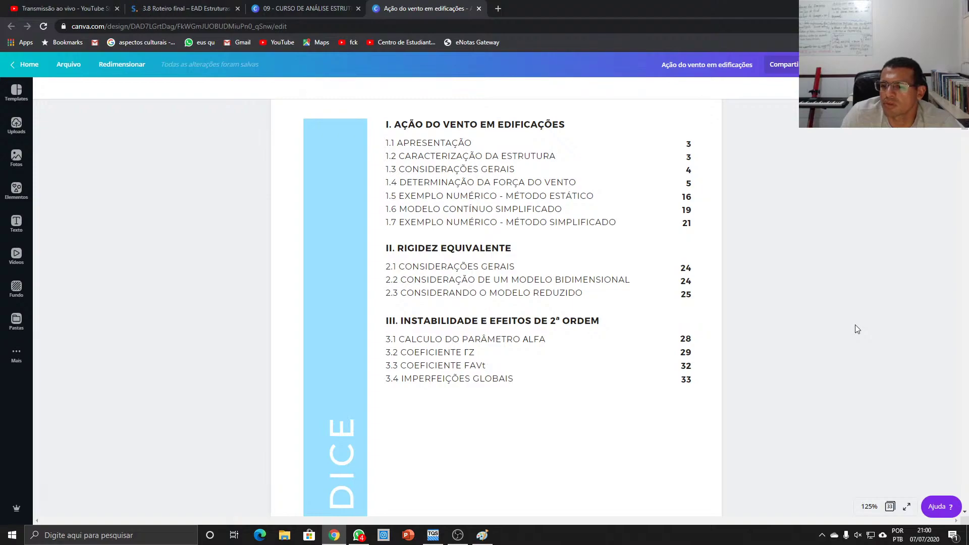
scroll(856, 329, down, 1)
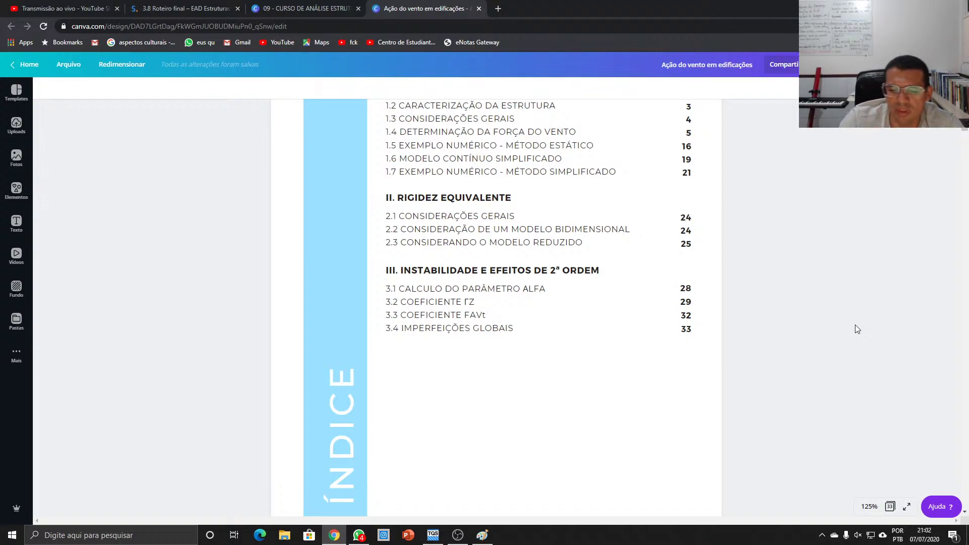
Step: Switch to TQS, select 001 - PROJETO MODELO ESCRITÓRIO INTEGRADO and examine its 3D model from another angle
click(438, 538)
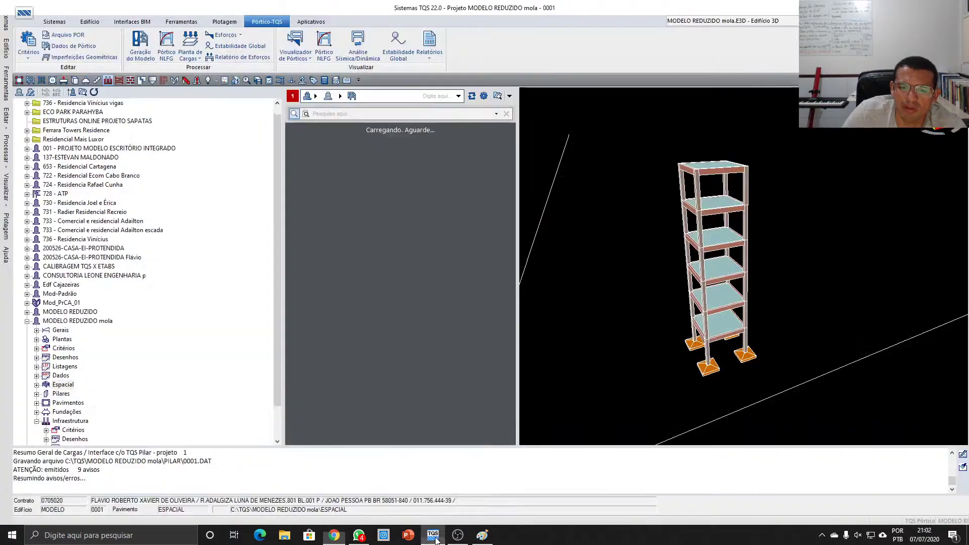
click(111, 150)
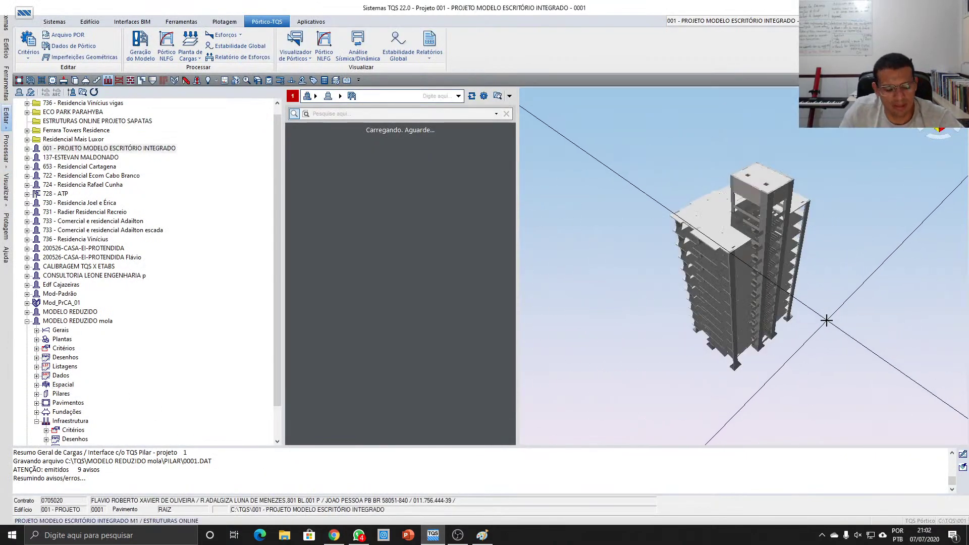
middle_drag(826, 321, 862, 187)
scroll(720, 368, up, 5)
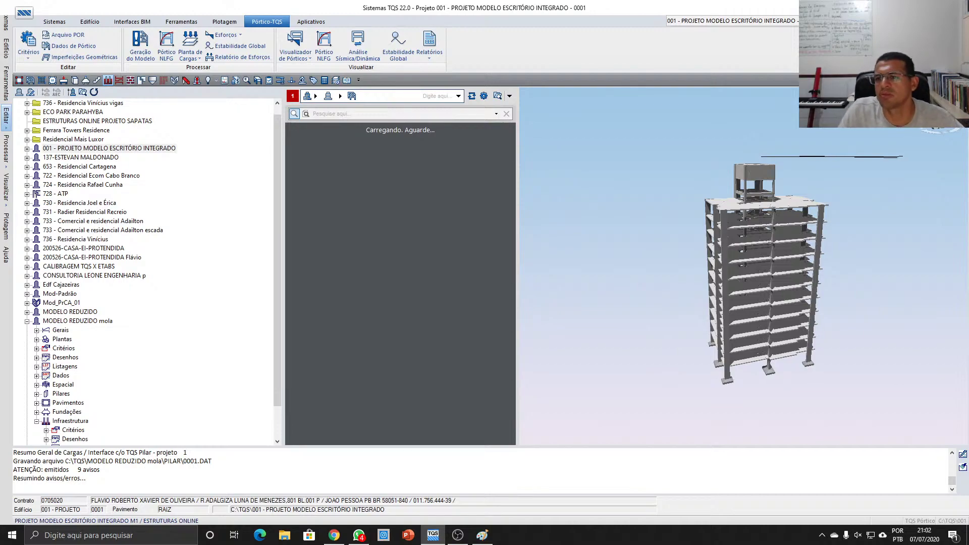
Step: Load wix.com in a new Chrome tab and open the dashboard of the premium Curso de engenharia site
click(334, 536)
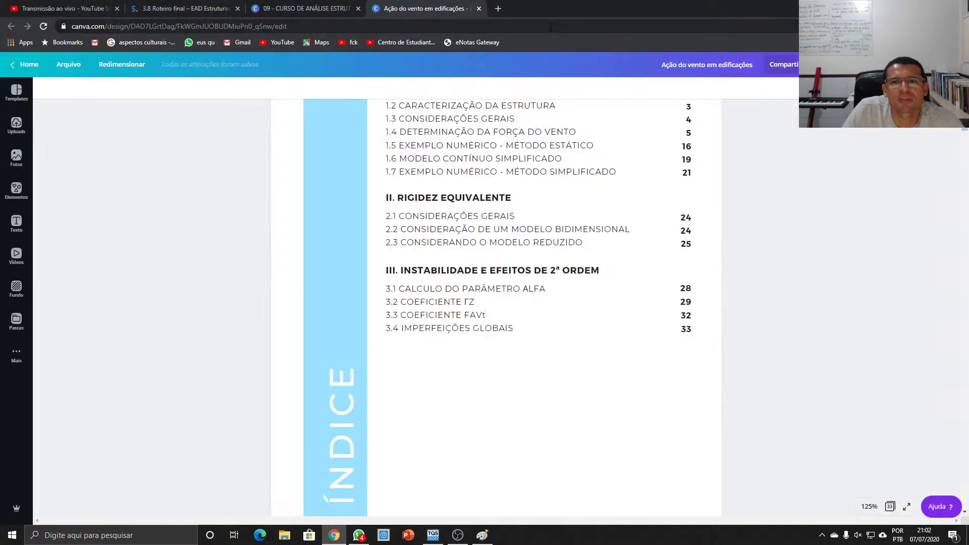
click(498, 9)
text(wi)
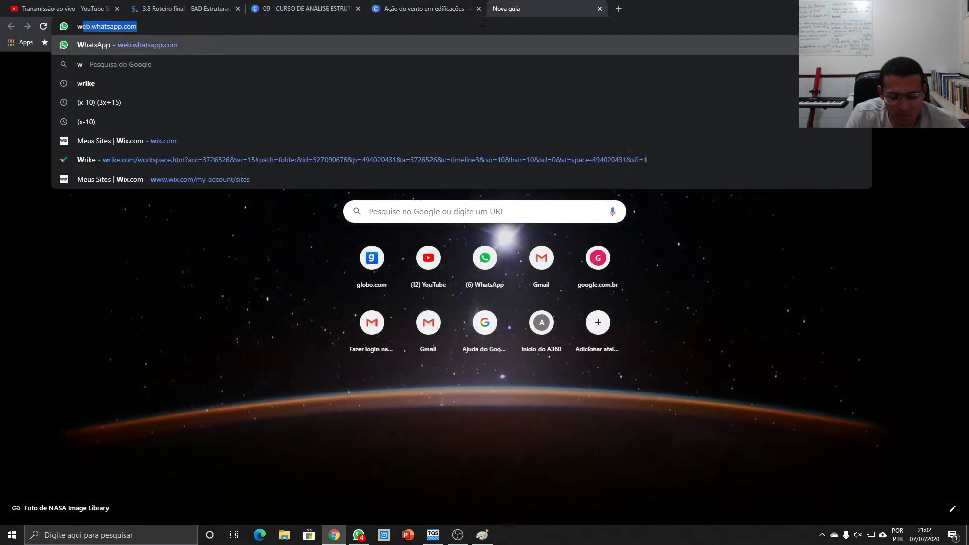
text(x.com)
key(Return)
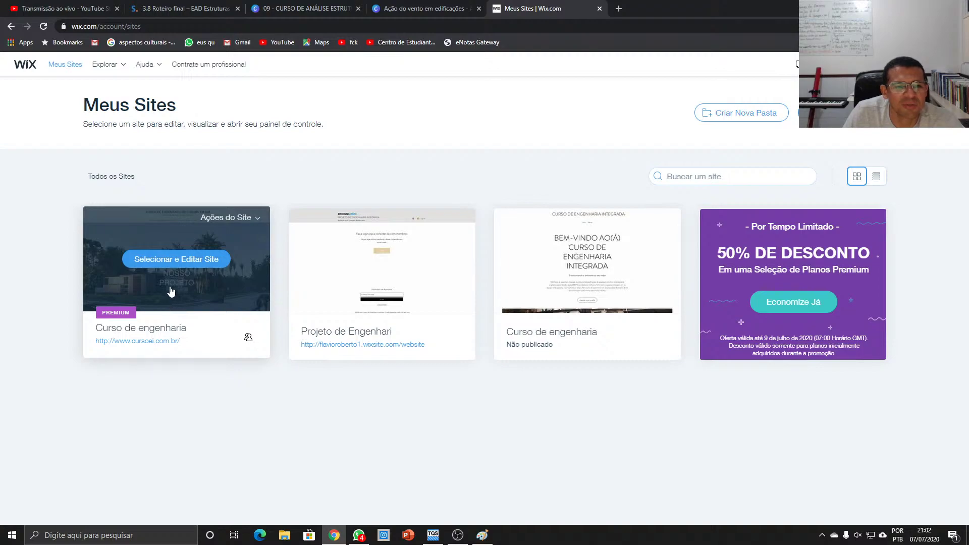
click(375, 281)
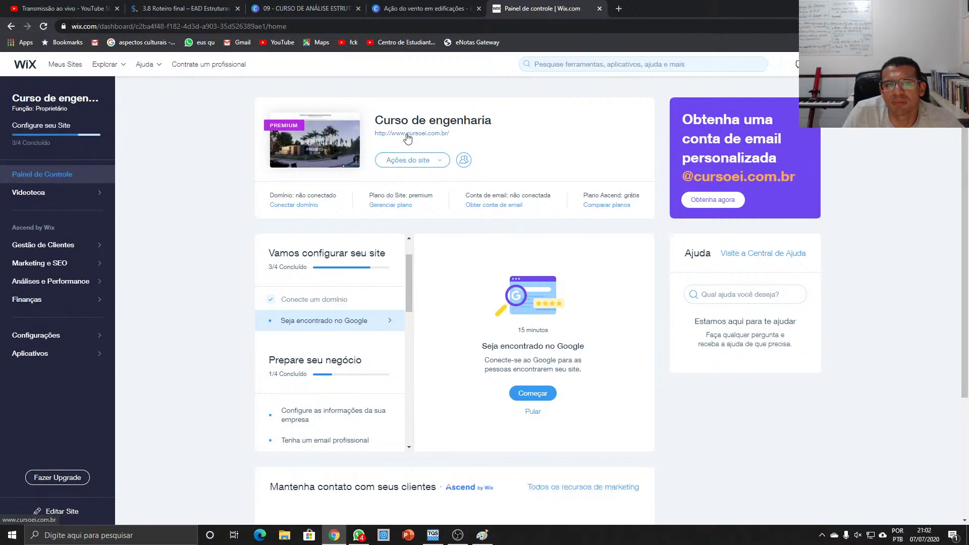
click(406, 161)
click(401, 185)
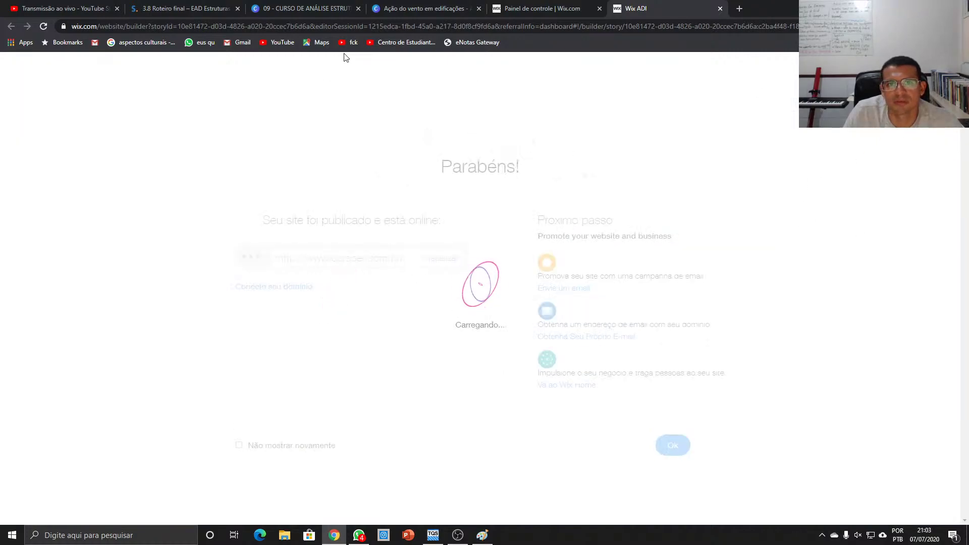
click(719, 9)
click(528, 84)
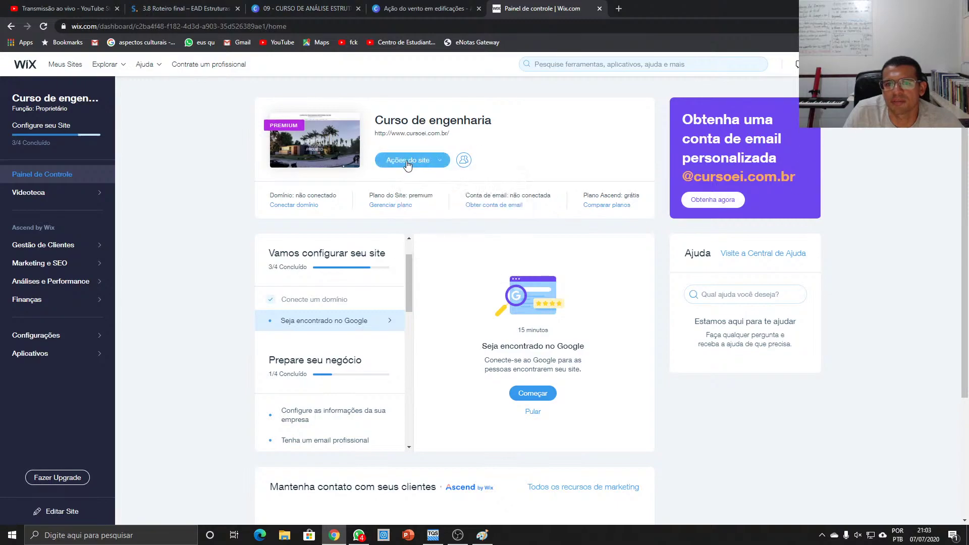
Step: Open the Curso de engenharia site for editing and review its previewed home page from the project banner down to the ESTRUTURA section
click(407, 162)
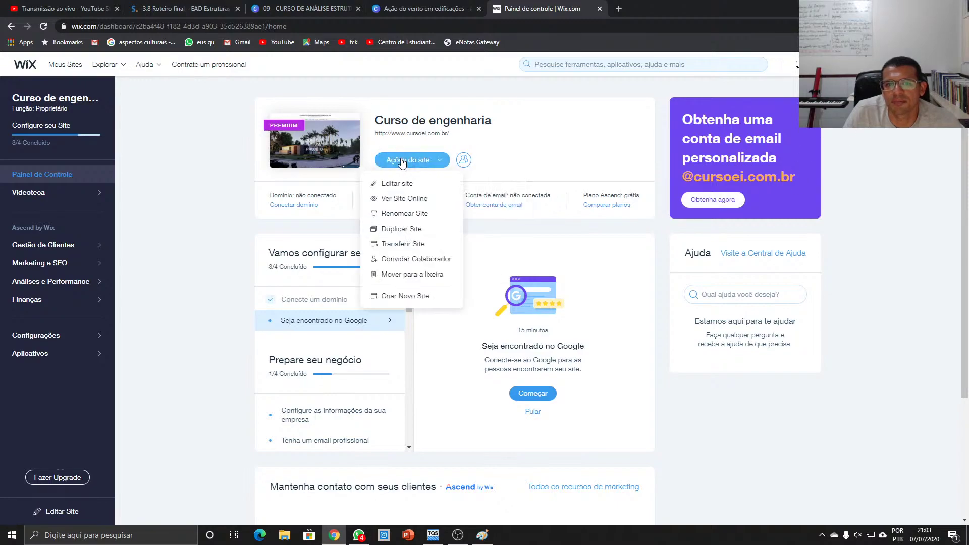
click(404, 185)
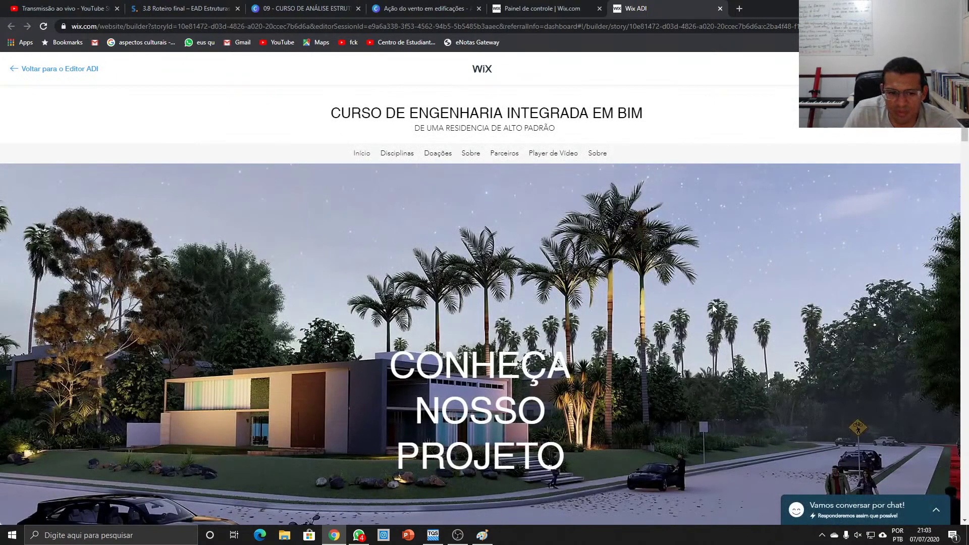
scroll(631, 301, down, 5)
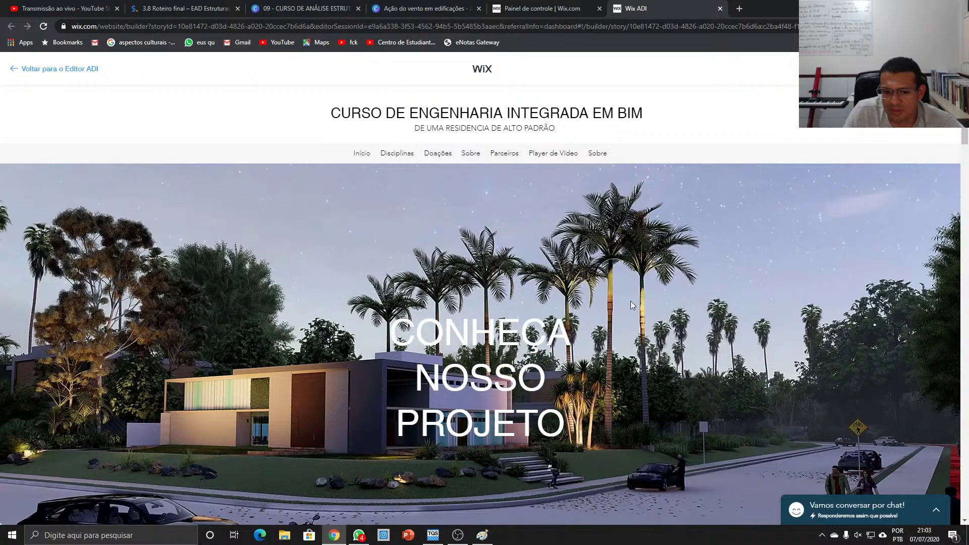
scroll(651, 288, down, 8)
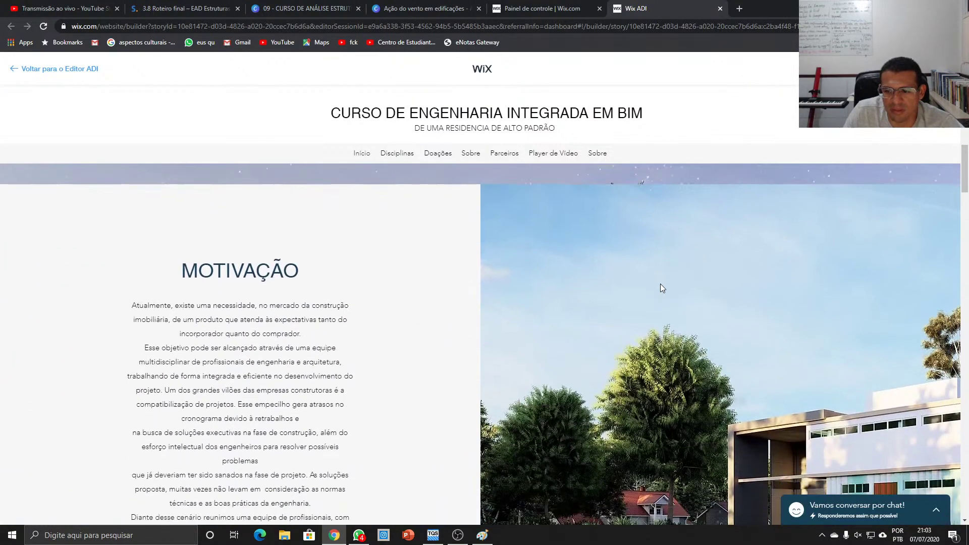
scroll(664, 285, down, 3)
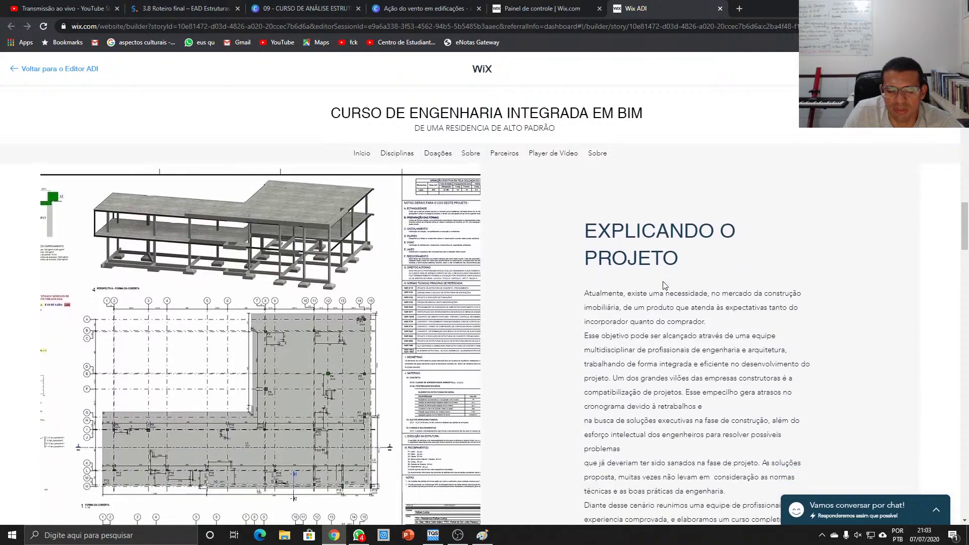
scroll(622, 275, down, 1)
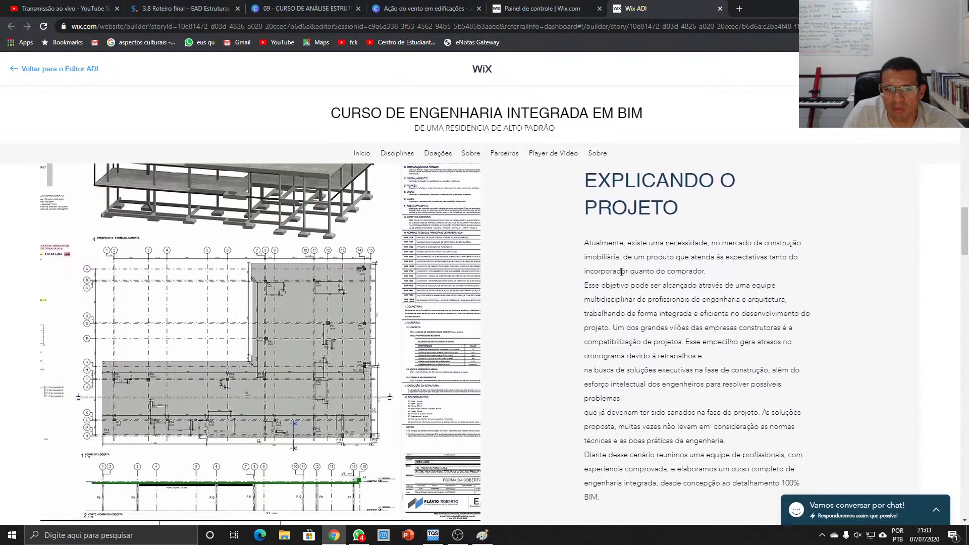
scroll(621, 272, down, 2)
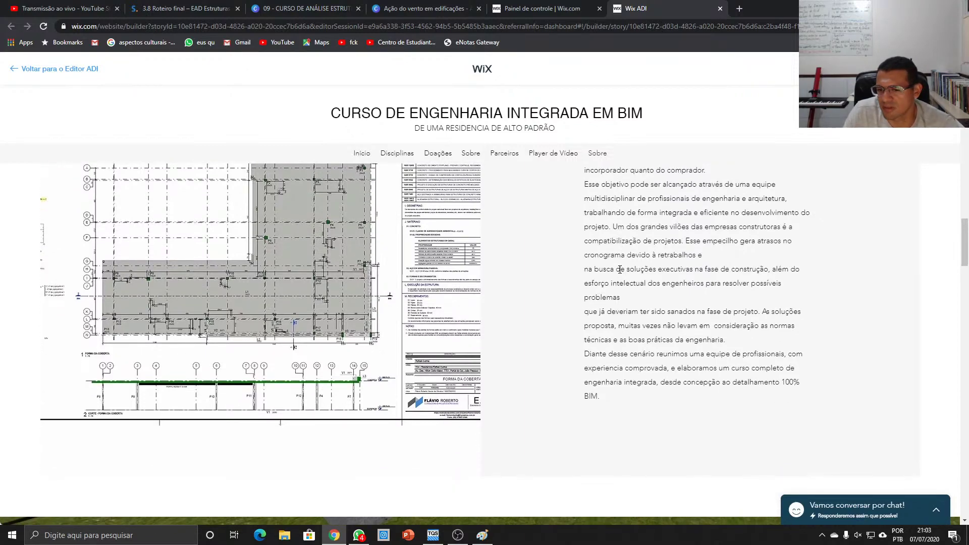
scroll(620, 269, down, 5)
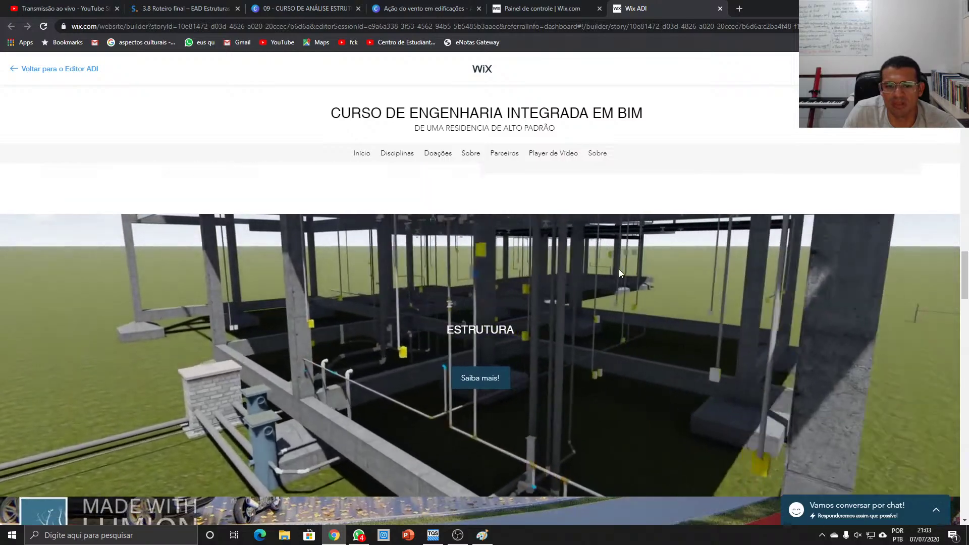
scroll(620, 273, down, 1)
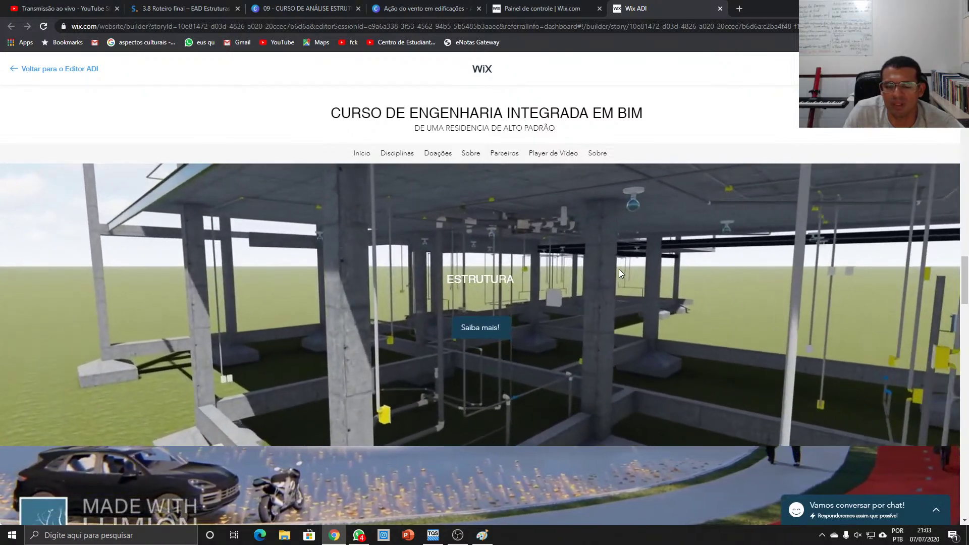